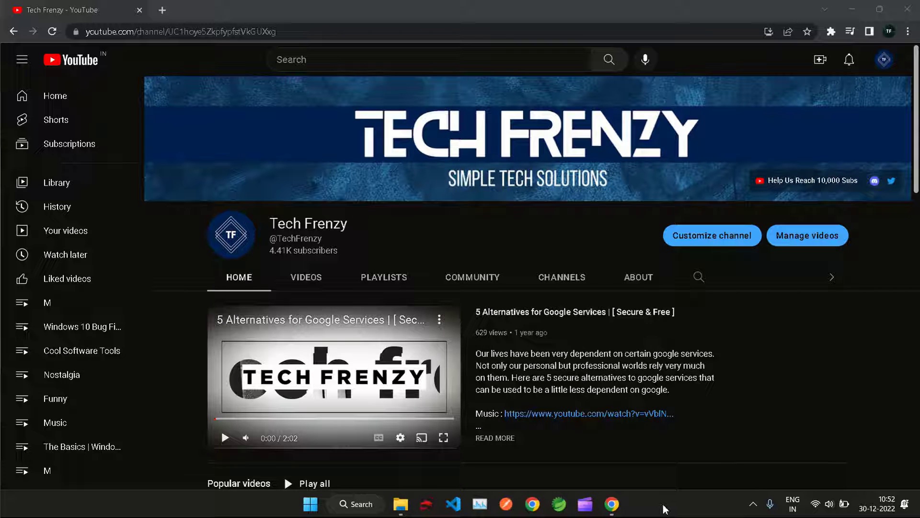
# Open Task Manager maximized on Startup apps and select the orphaned Program entry.
pyautogui.rightClick(665, 508)
pyautogui.click(692, 460)
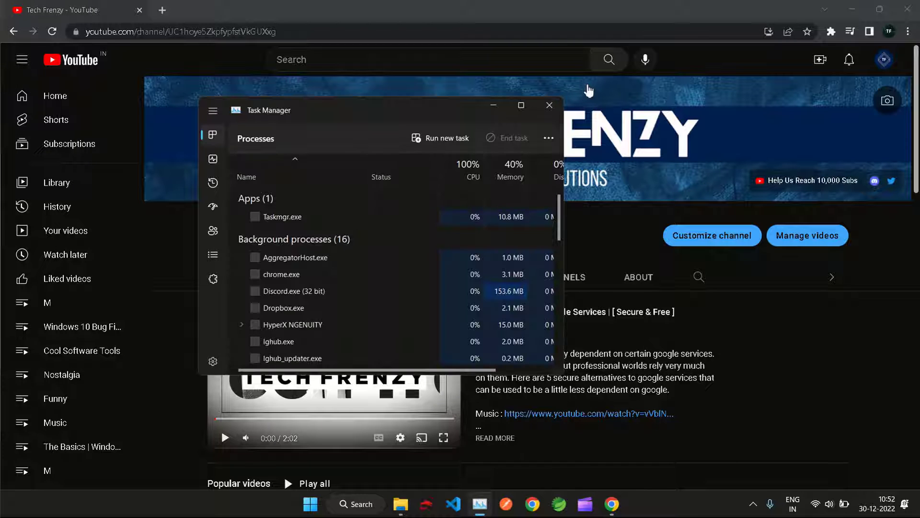
pyautogui.click(522, 103)
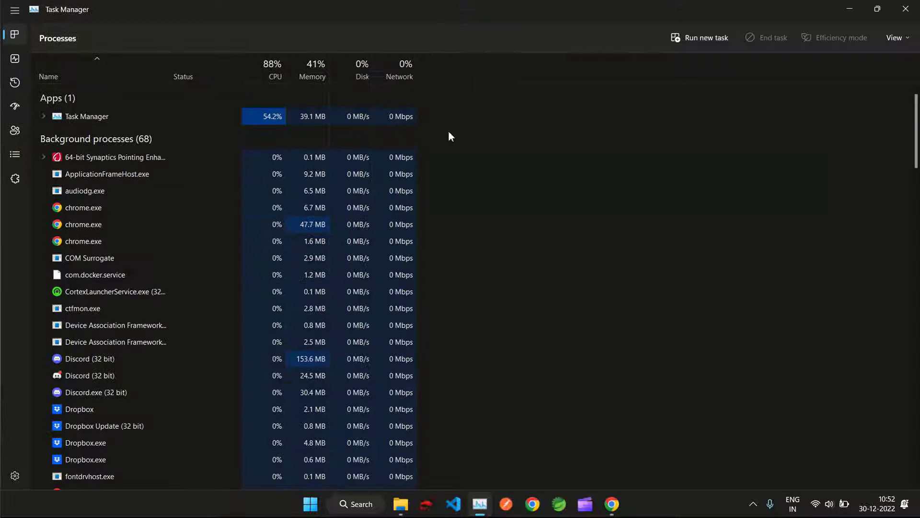
pyautogui.click(19, 106)
pyautogui.scroll(-2, 171, 314)
pyautogui.scroll(2, 171, 315)
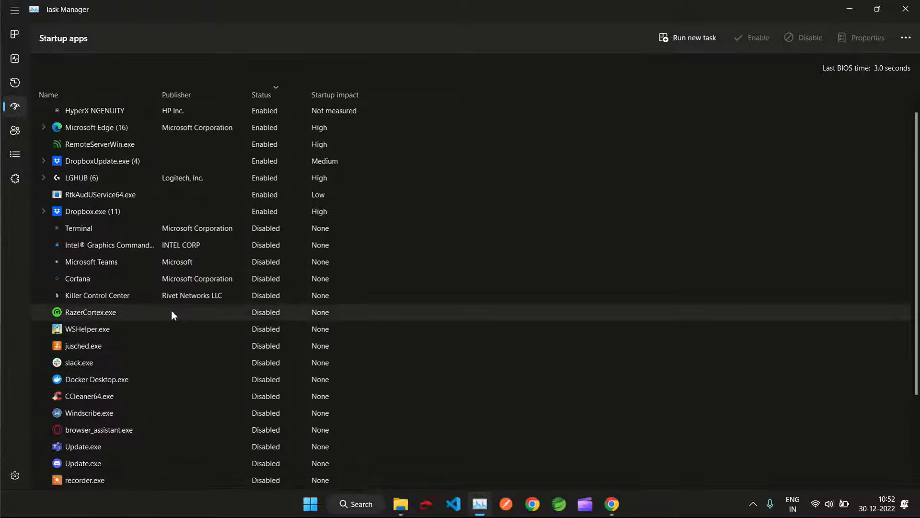
pyautogui.scroll(-3, 171, 314)
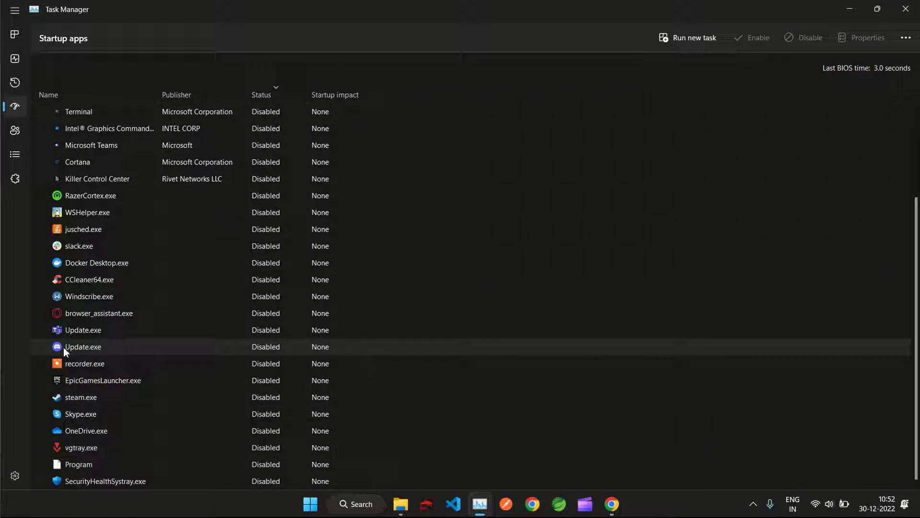
pyautogui.click(80, 466)
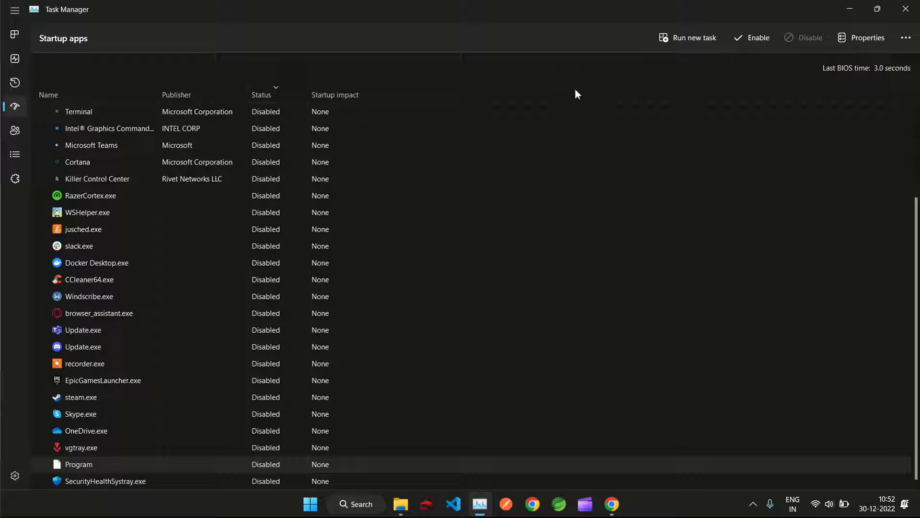
# Add the Command line column to the Startup apps list to see Program's Wondershare path.
pyautogui.rightClick(331, 86)
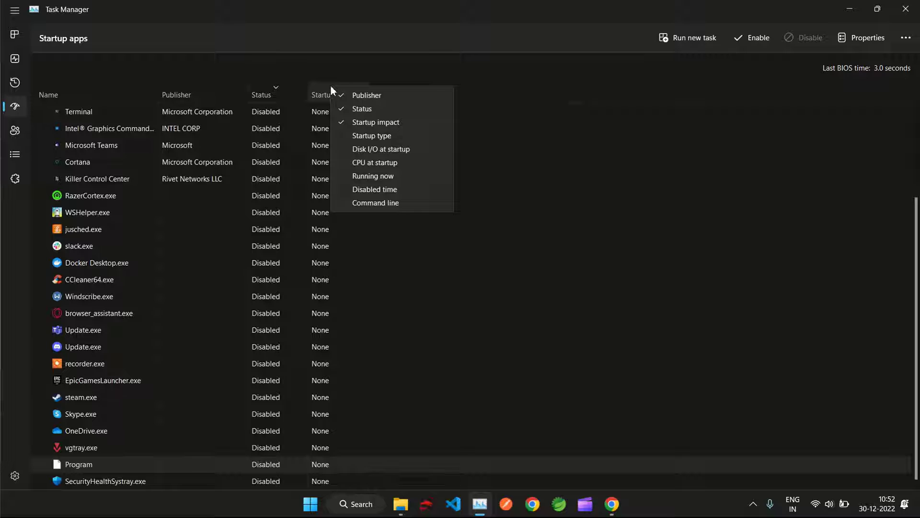
pyautogui.click(372, 202)
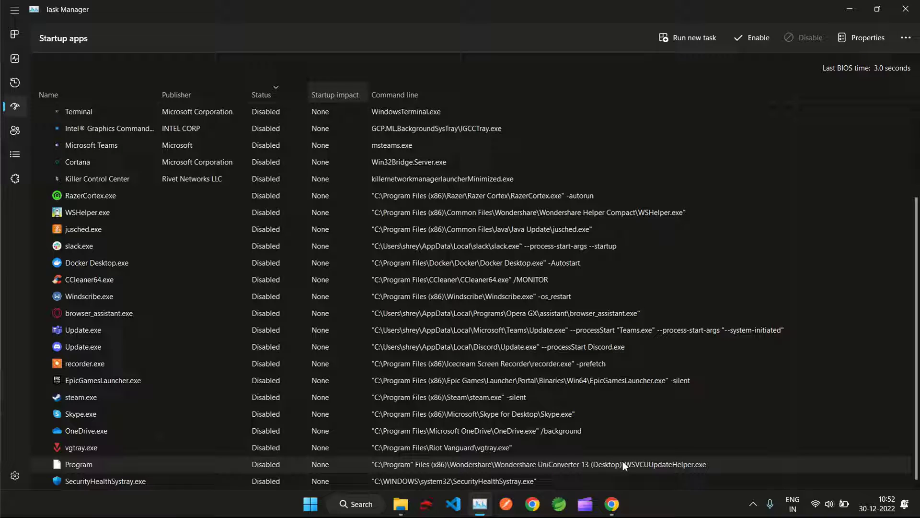
# Launch Registry Editor via a 'rege' search and go to HKLM\SOFTWARE\Microsoft\Windows\CurrentVersion\Run.
pyautogui.click(351, 504)
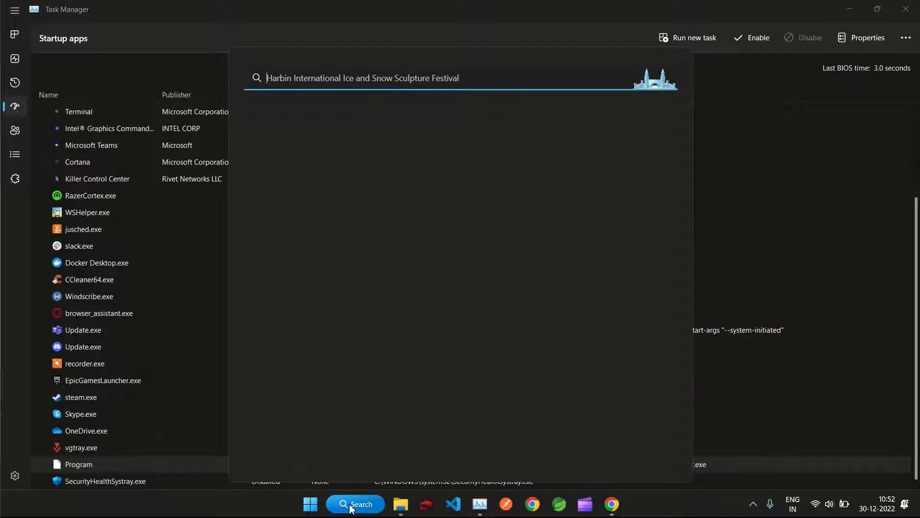
pyautogui.write('rege')
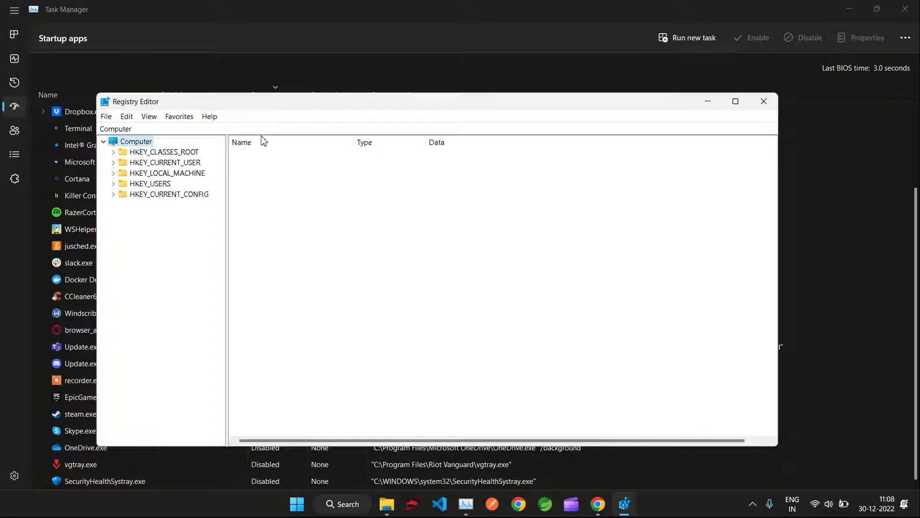
pyautogui.click(291, 127)
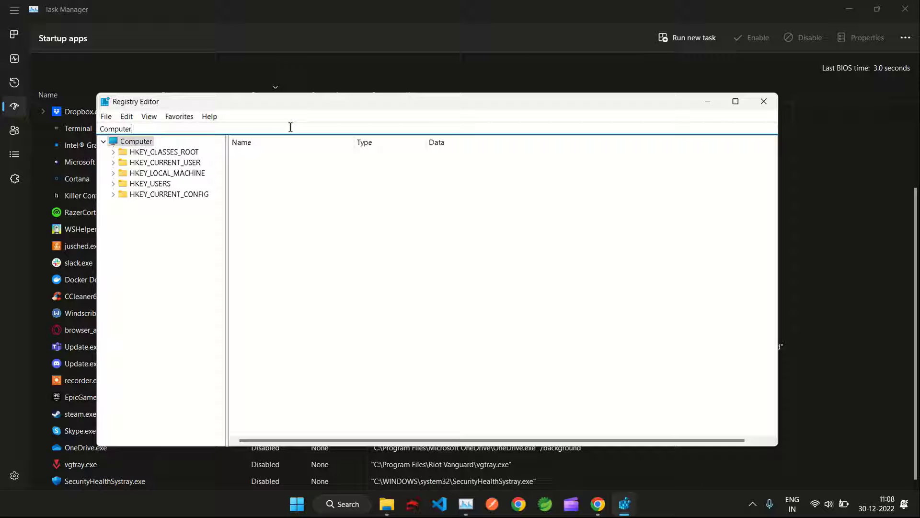
pyautogui.hotkey('ctrl', 'a')
pyautogui.write('Computer\\HKEY_LOCAL_MACHINE\\SOFTWARE\\Microsoft\\Windows\\CurrentVersion\\Run')
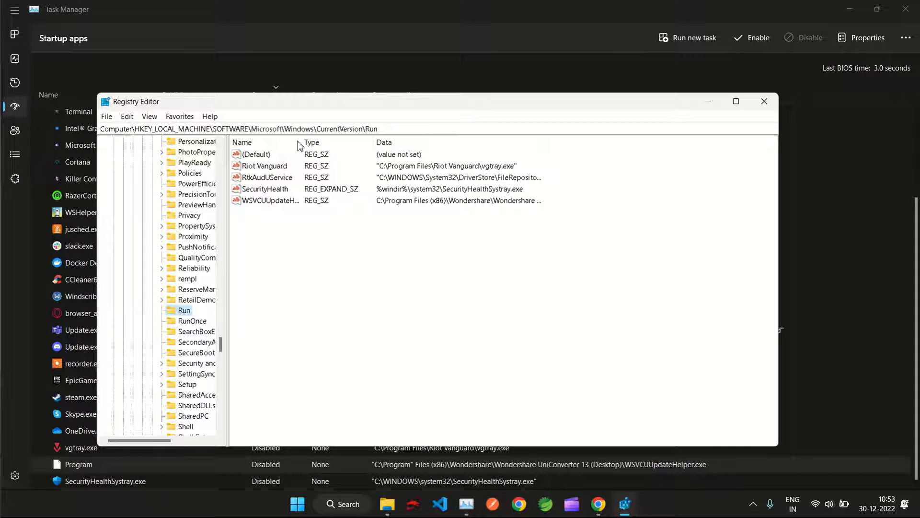
pyautogui.moveTo(303, 140); pyautogui.dragTo(354, 140)
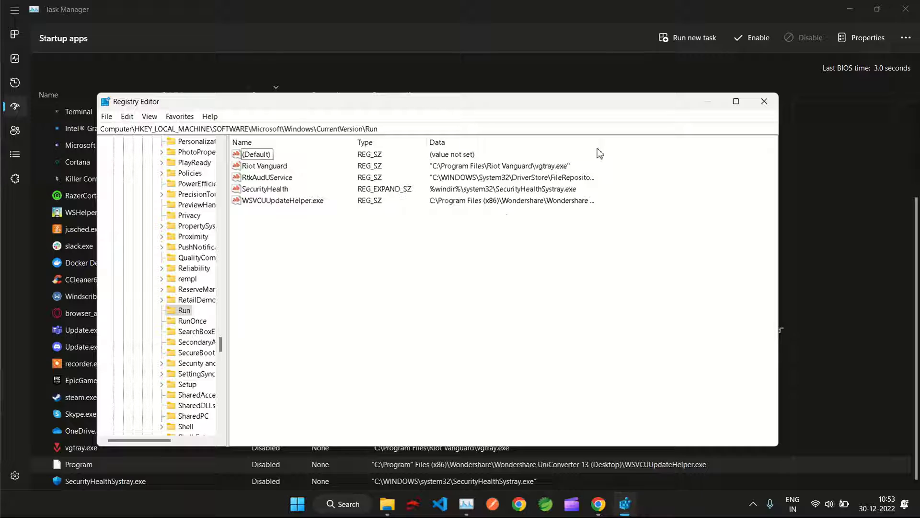
# Widen the Data column to reveal WSVCUUpdateHelper.exe's full unquoted Wondershare UniConverter 13 path.
pyautogui.moveTo(599, 141); pyautogui.dragTo(800, 151)
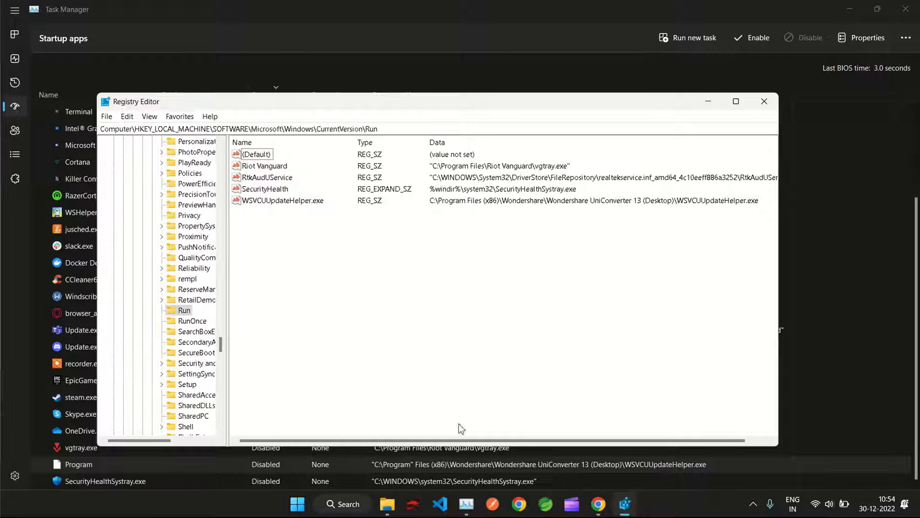
pyautogui.moveTo(392, 441); pyautogui.dragTo(415, 440)
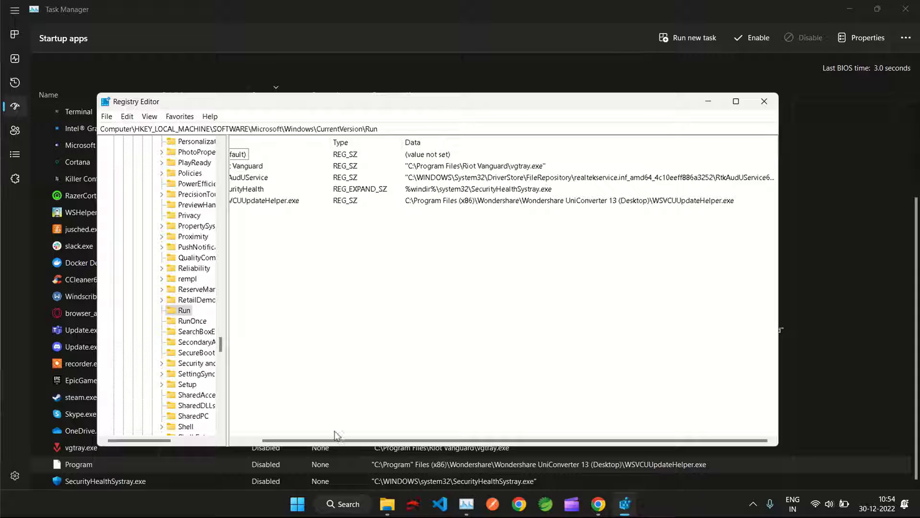
pyautogui.moveTo(339, 440); pyautogui.dragTo(316, 440)
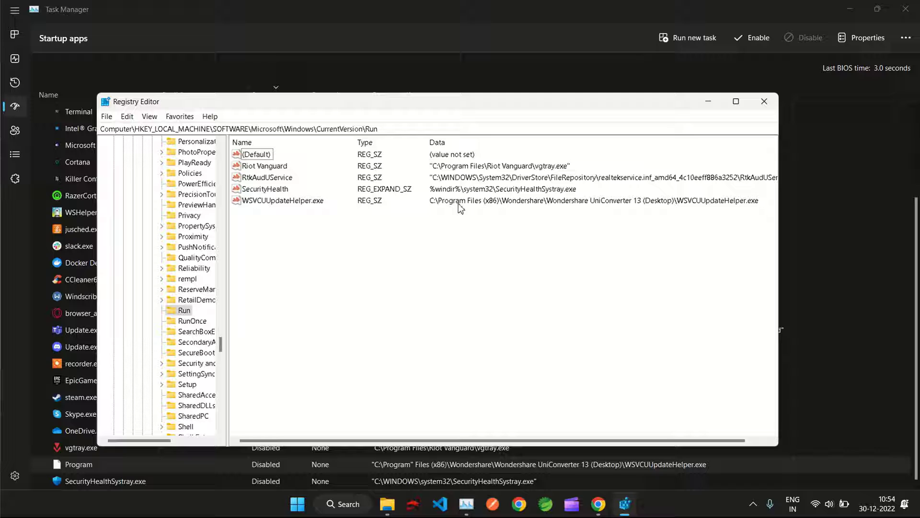
# Edit the WSVCUUpdateHelper.exe value data, adding double quotes at the start and end of its path.
pyautogui.click(284, 202)
pyautogui.rightClick(288, 203)
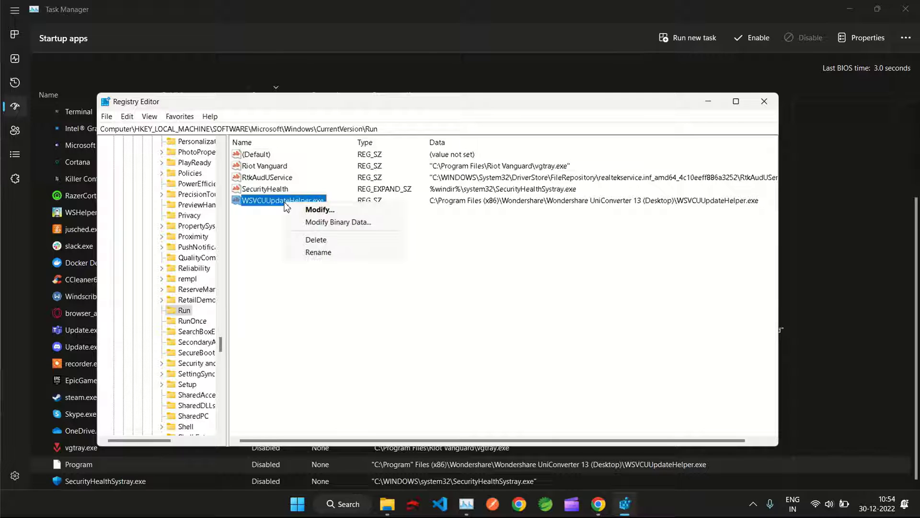
pyautogui.click(318, 211)
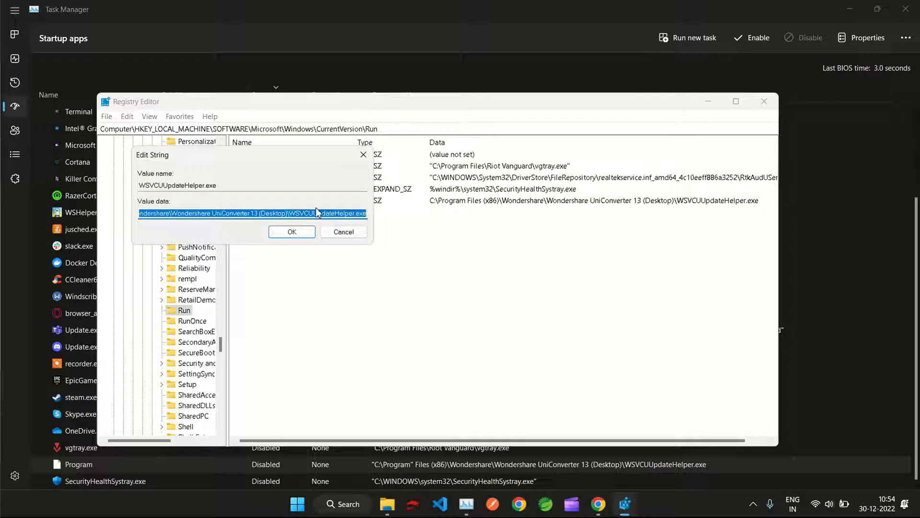
pyautogui.click(144, 213)
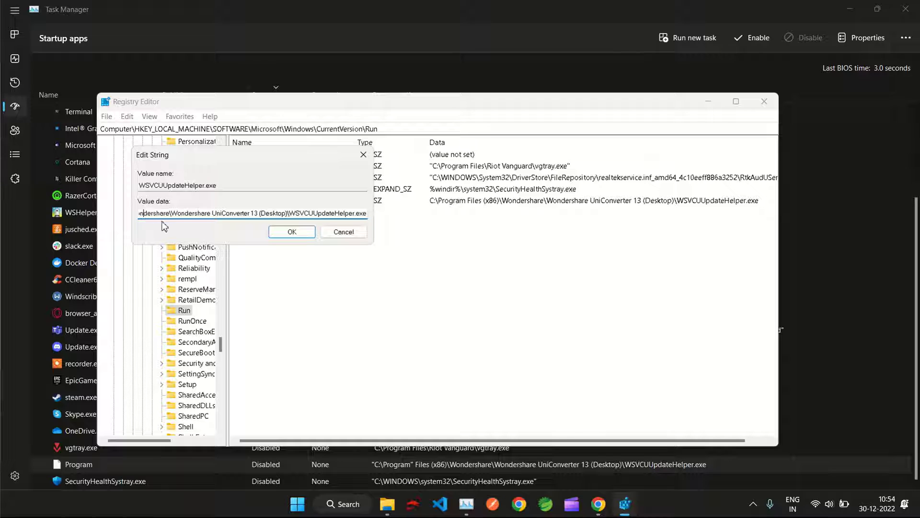
pyautogui.press('Left')
pyautogui.press('Left')
pyautogui.press('Left')
pyautogui.press('Left')
pyautogui.press('Left')
pyautogui.press('Left')
pyautogui.press('Left')
pyautogui.press('Left')
pyautogui.press('Left')
pyautogui.press('Left')
pyautogui.press('Left')
pyautogui.press('Left')
pyautogui.press('Left')
pyautogui.press('Left')
pyautogui.press('Left')
pyautogui.press('Left')
pyautogui.press('Left')
pyautogui.press('Left')
pyautogui.press('Left')
pyautogui.press('Left')
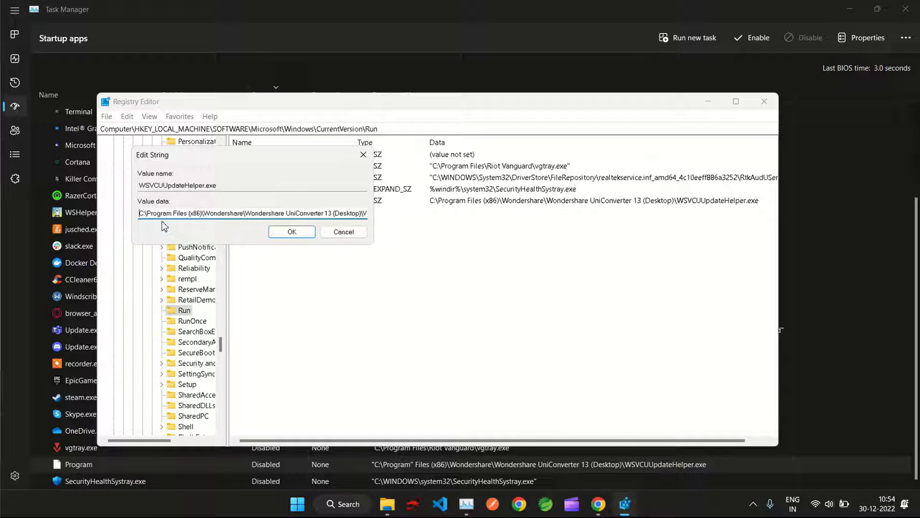
pyautogui.write('"')
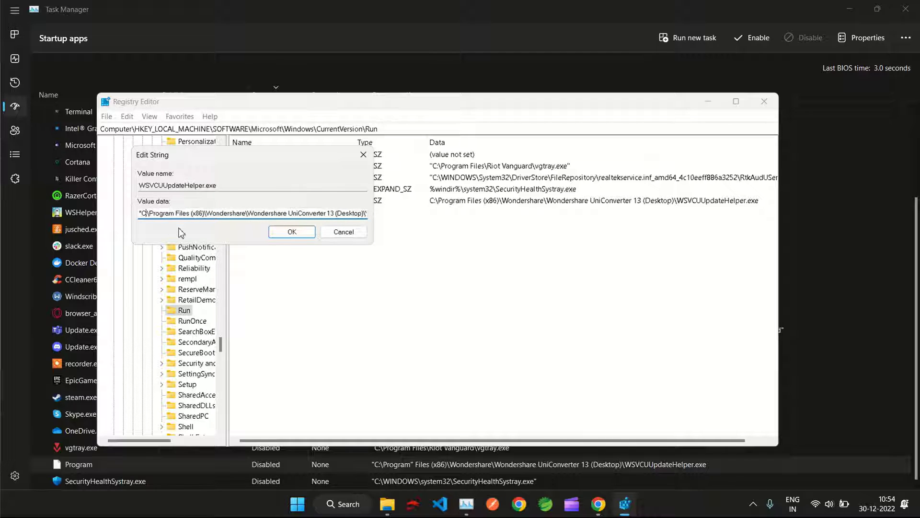
pyautogui.press('Right')
pyautogui.press('Right')
pyautogui.press('Right')
pyautogui.press('Right')
pyautogui.press('Right')
pyautogui.press('Right')
pyautogui.press('Right')
pyautogui.press('Right')
pyautogui.press('Right')
pyautogui.press('Right')
pyautogui.press('Right')
pyautogui.press('Right')
pyautogui.press('Right')
pyautogui.press('Right')
pyautogui.press('Right')
pyautogui.press('Right')
pyautogui.press('Right')
pyautogui.press('Right')
pyautogui.press('Right')
pyautogui.press('Right')
pyautogui.press('Right')
pyautogui.press('Right')
pyautogui.press('Right')
pyautogui.press('Right')
pyautogui.press('Right')
pyautogui.press('Right')
pyautogui.press('Right')
pyautogui.press('Right')
pyautogui.press('Right')
pyautogui.press('Right')
pyautogui.press('Right')
pyautogui.press('Right')
pyautogui.press('Right')
pyautogui.press('Right')
pyautogui.press('Right')
pyautogui.press('Right')
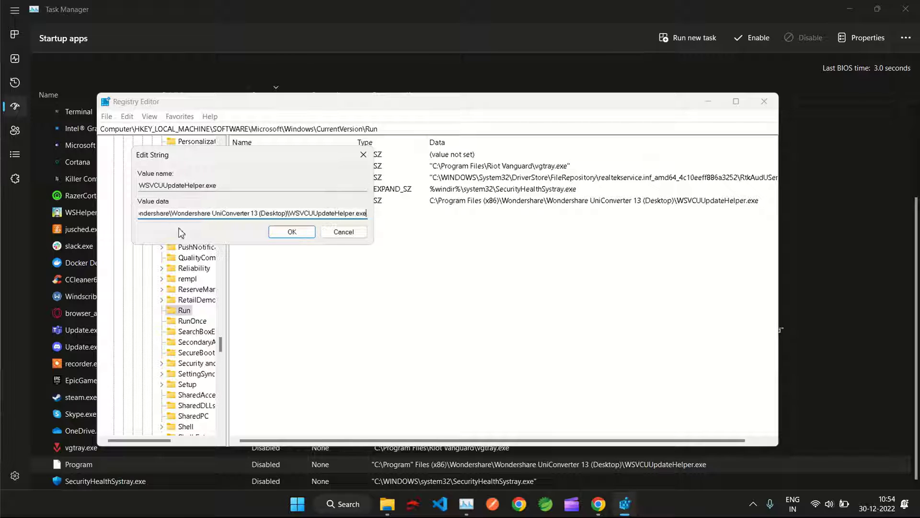
pyautogui.write('"')
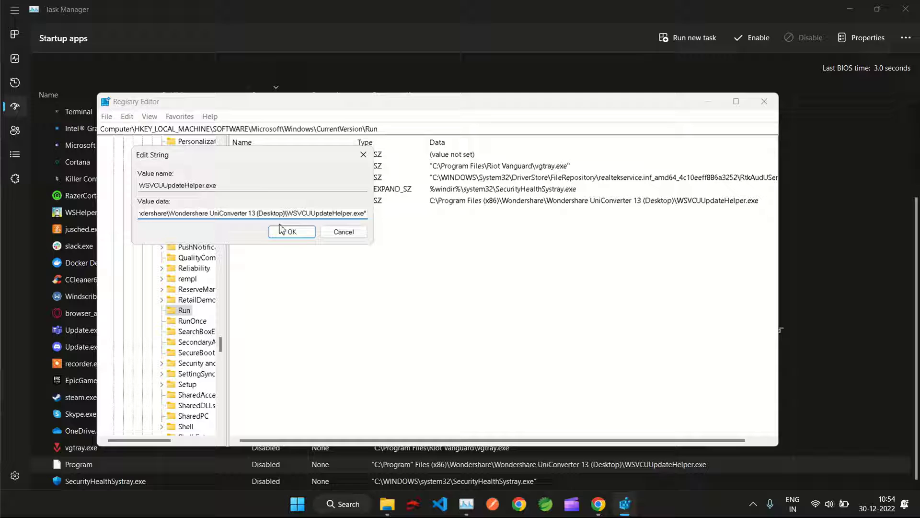
pyautogui.click(283, 229)
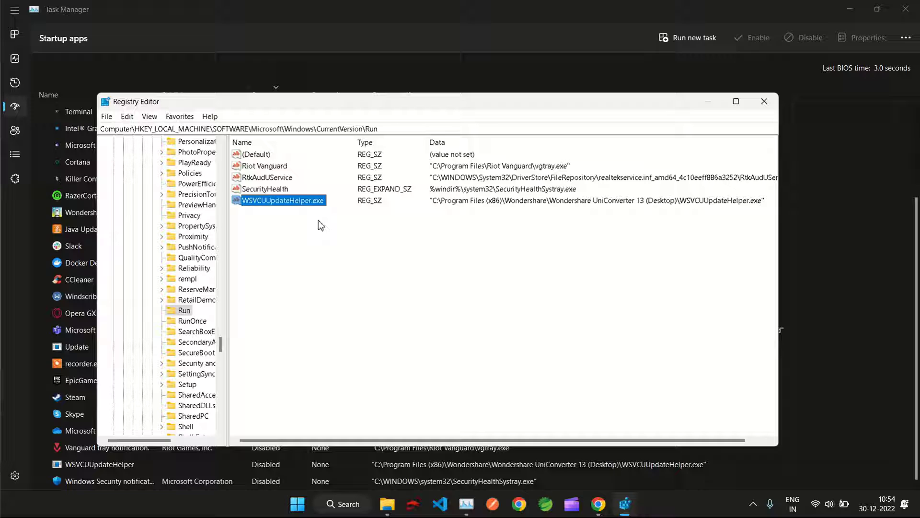
pyautogui.click(293, 201)
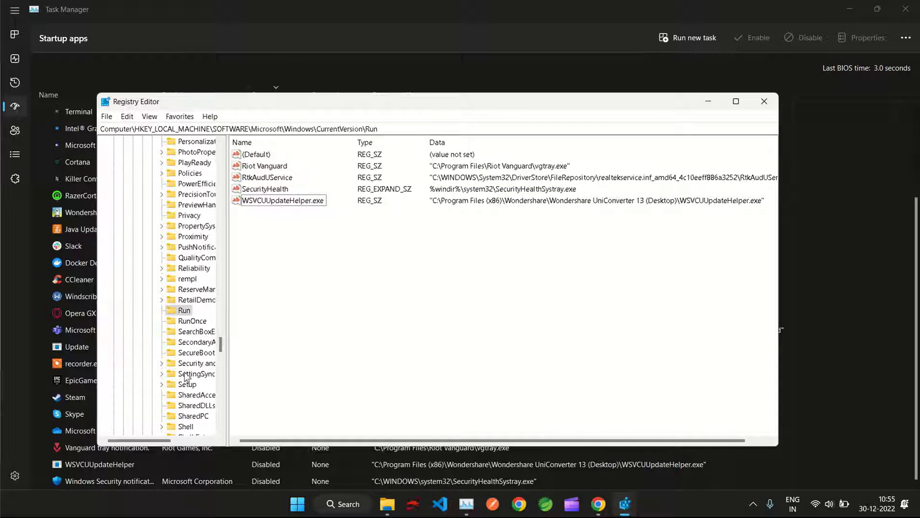
pyautogui.click(765, 100)
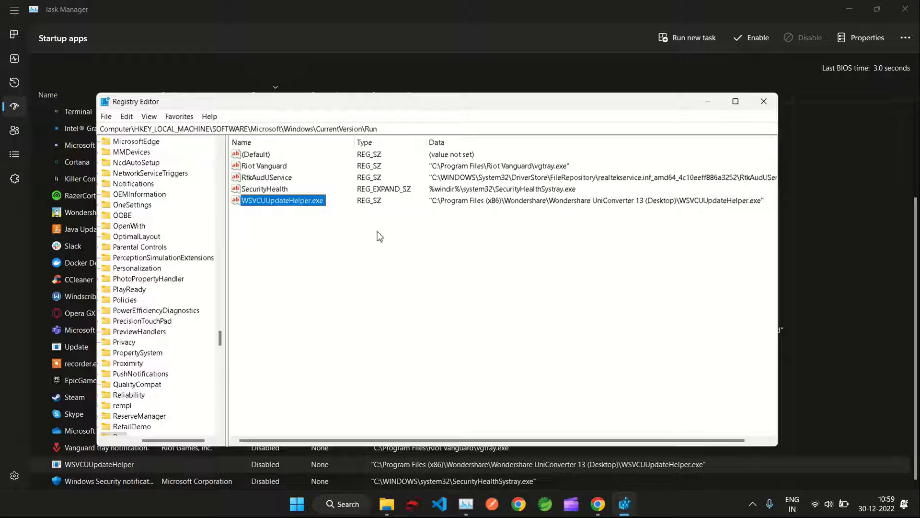
# Delete the WSVCUUpdateHelper.exe value from the Run key, confirm, and close Registry Editor.
pyautogui.rightClick(271, 199)
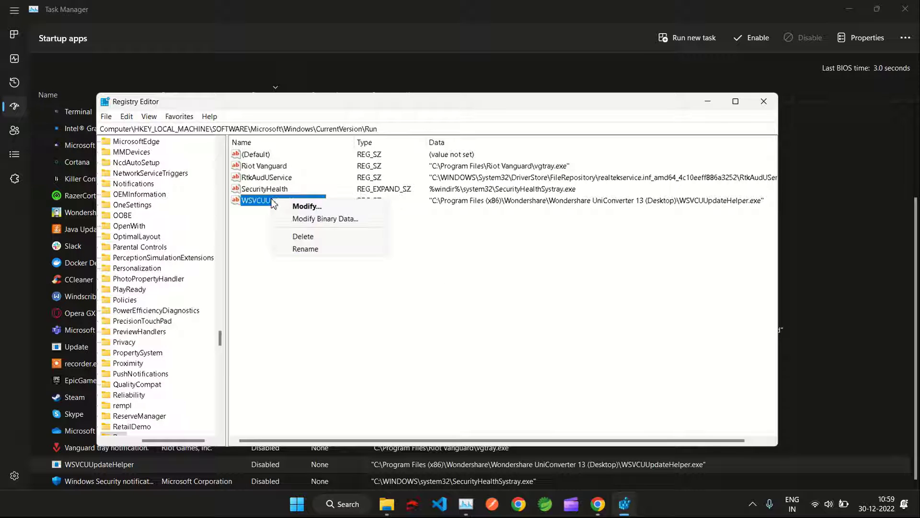
pyautogui.click(300, 237)
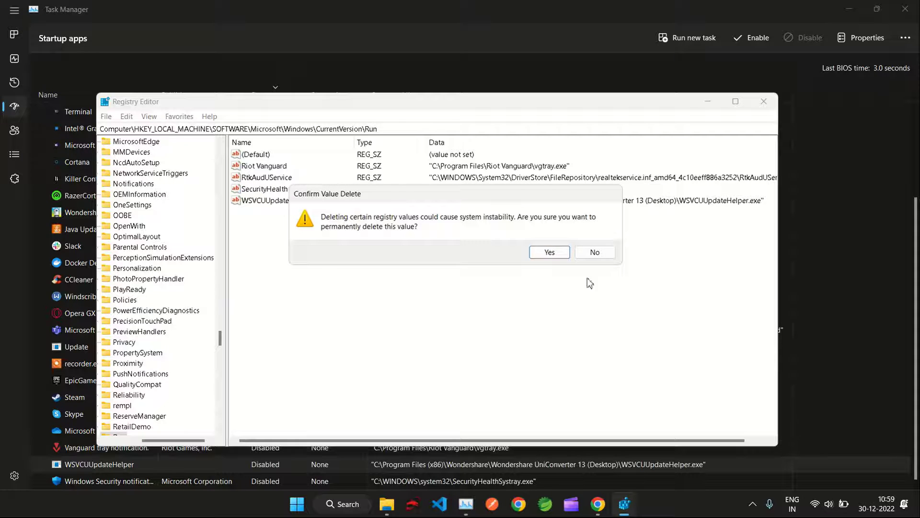
pyautogui.click(549, 252)
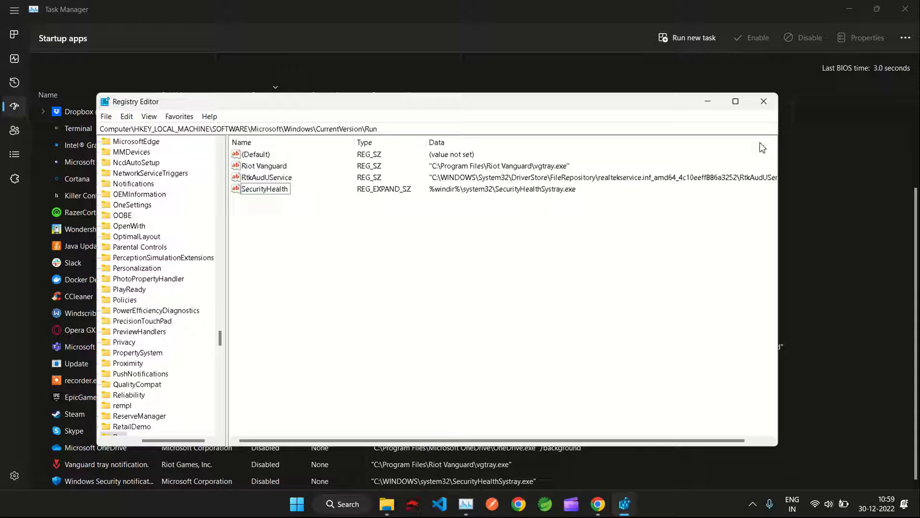
pyautogui.click(764, 102)
pyautogui.scroll(5, 117, 431)
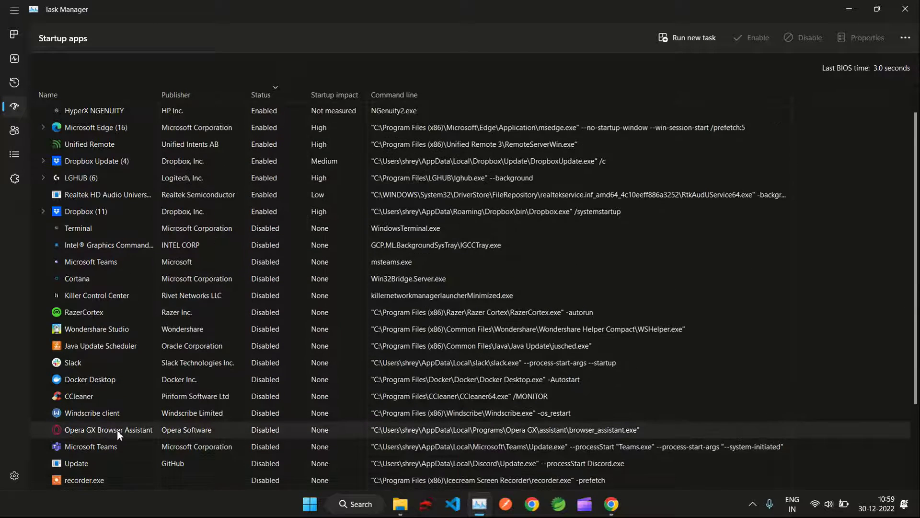
pyautogui.scroll(-5, 117, 431)
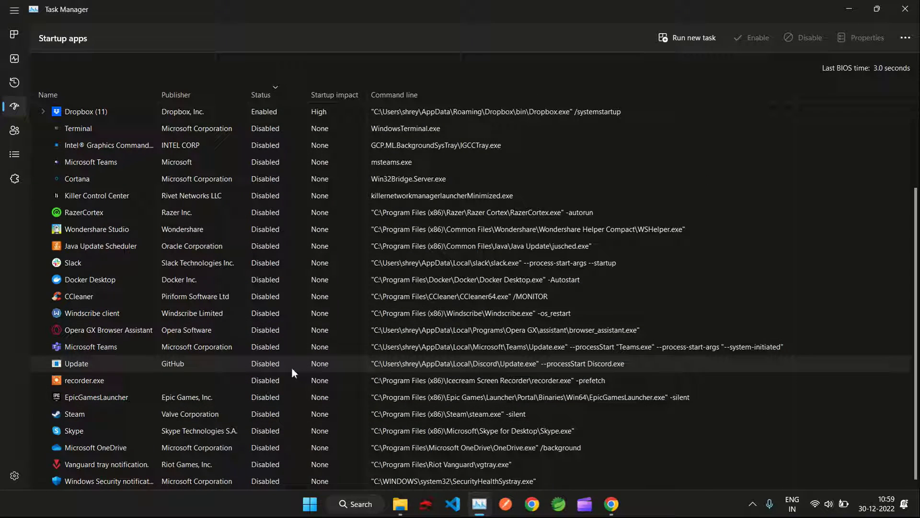